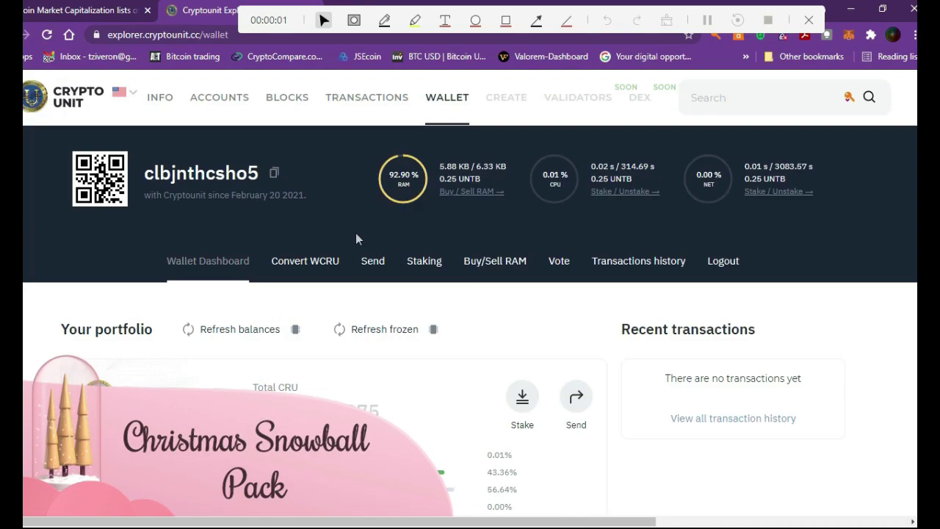
# Scroll up and down the wallet page to review the token balances
pyautogui.scroll(-4, 314, 323)
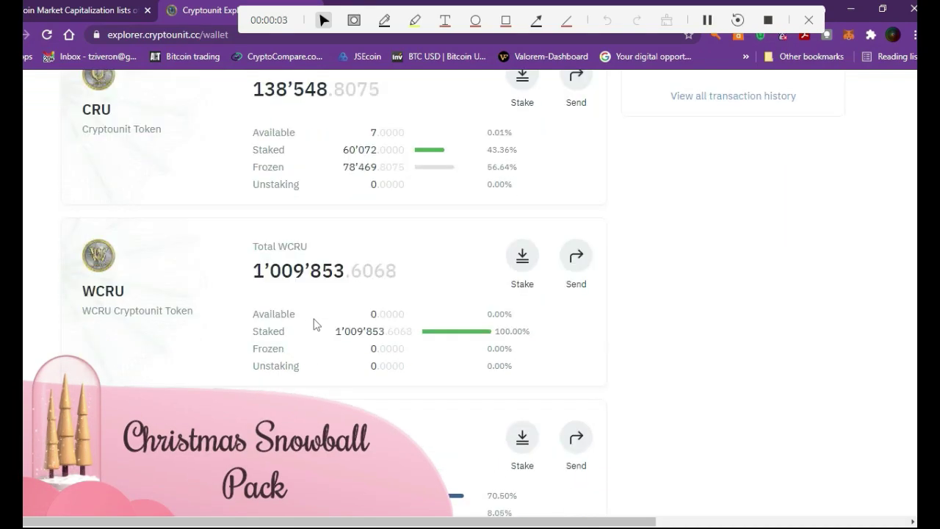
pyautogui.scroll(-3, 314, 325)
pyautogui.scroll(3, 278, 391)
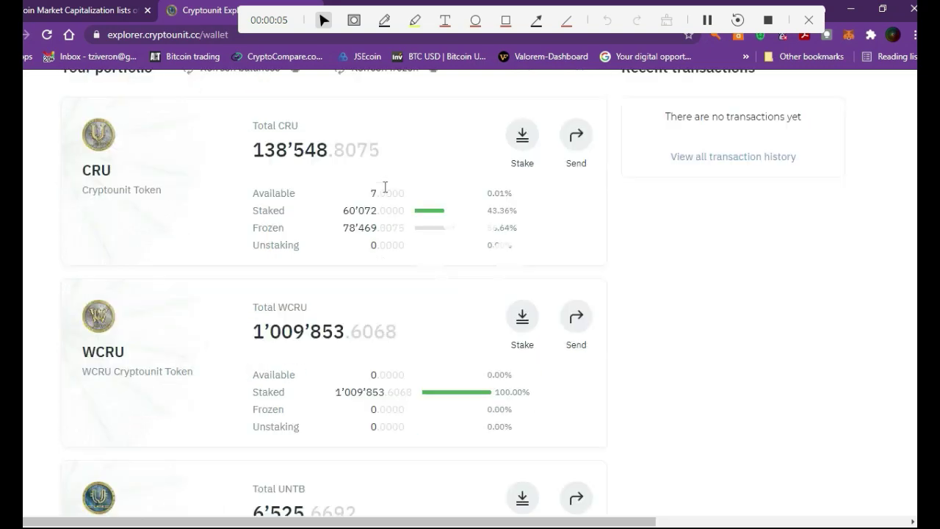
pyautogui.scroll(4, 272, 397)
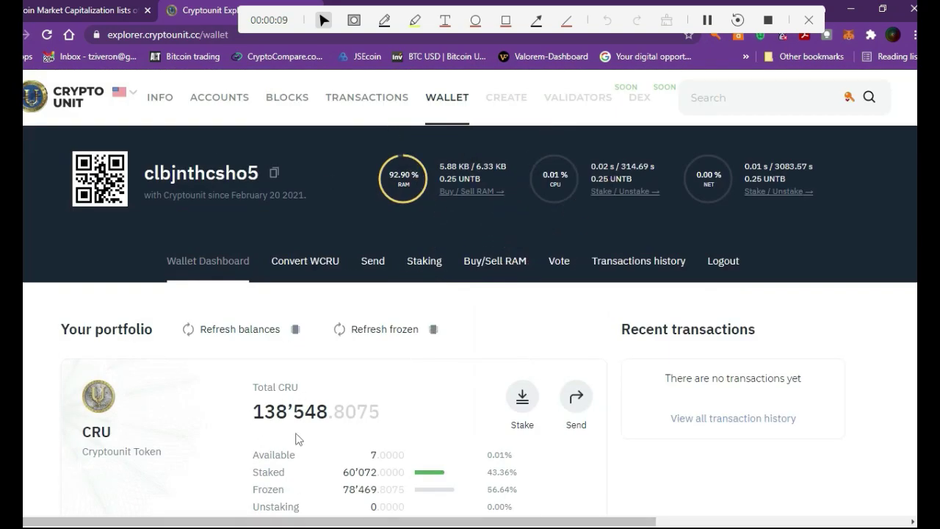
pyautogui.scroll(-4, 373, 485)
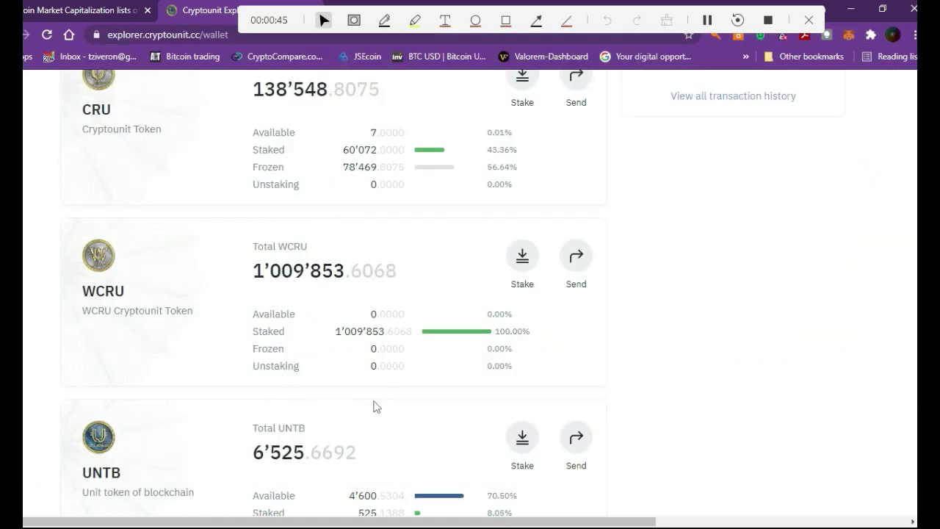
pyautogui.scroll(-3, 373, 406)
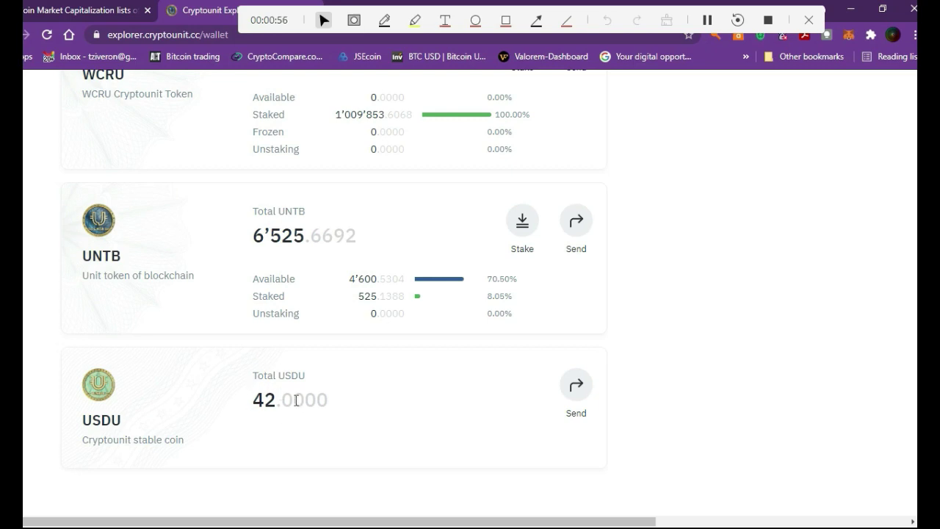
pyautogui.scroll(5, 303, 384)
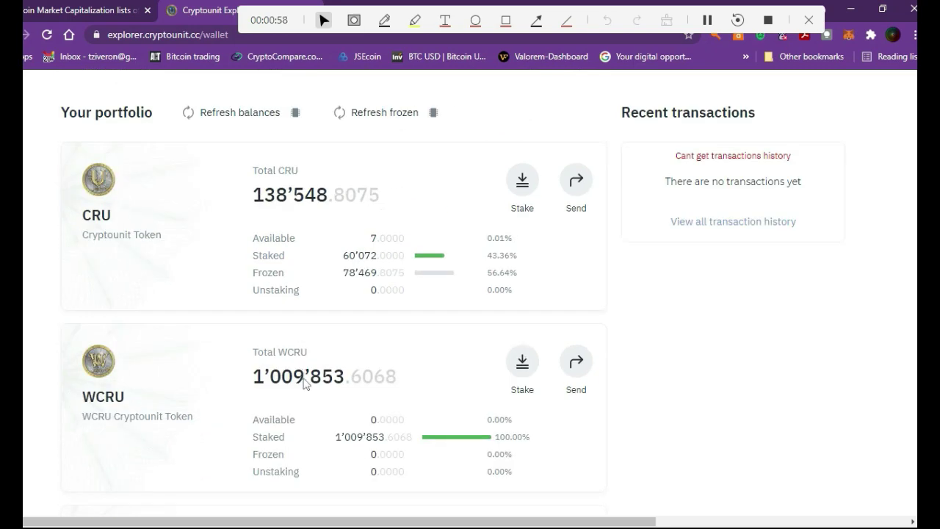
pyautogui.scroll(-5, 304, 383)
pyautogui.scroll(5, 320, 399)
pyautogui.scroll(-5, 319, 403)
pyautogui.scroll(6, 293, 408)
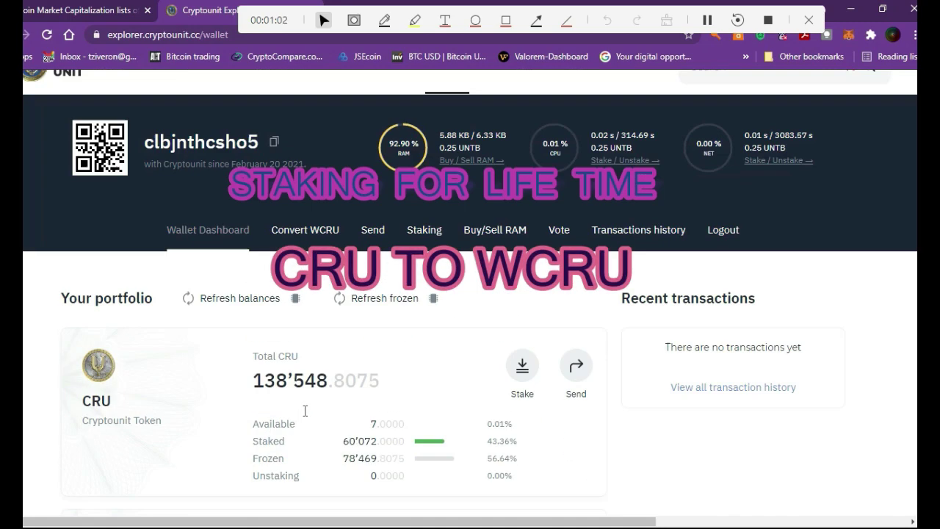
# Set up conversion of all 78469.8109 frozen CRU into the same amount of WCRU
pyautogui.click(299, 268)
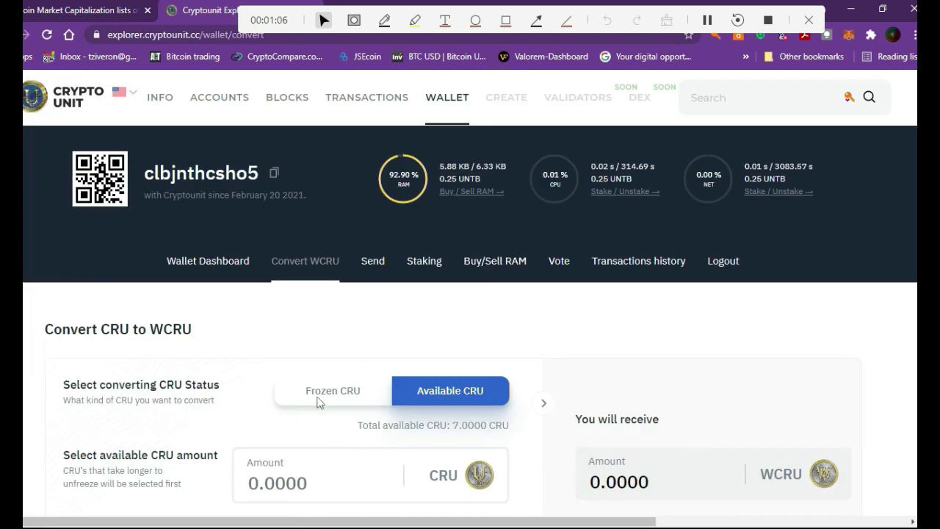
pyautogui.click(318, 401)
pyautogui.scroll(-4, 359, 400)
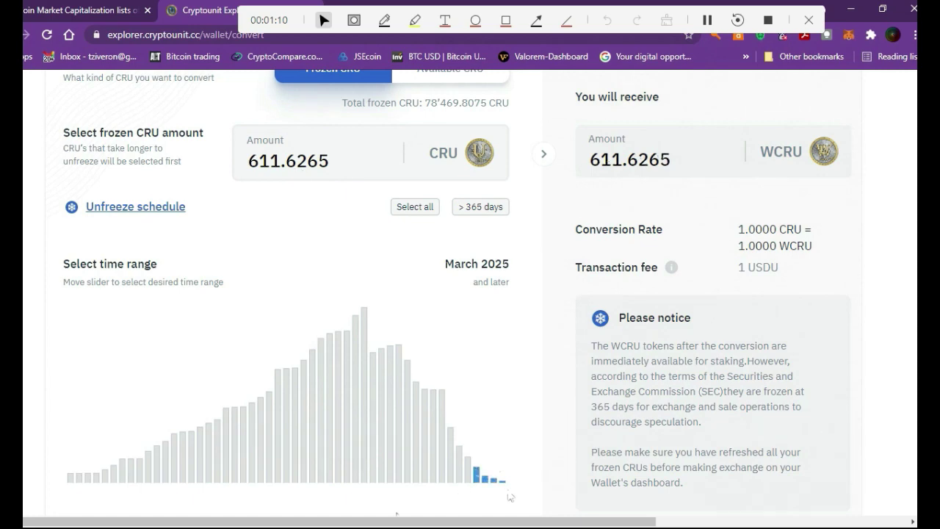
pyautogui.scroll(-2, 389, 485)
pyautogui.moveTo(475, 379); pyautogui.dragTo(36, 390)
pyautogui.scroll(4, 356, 440)
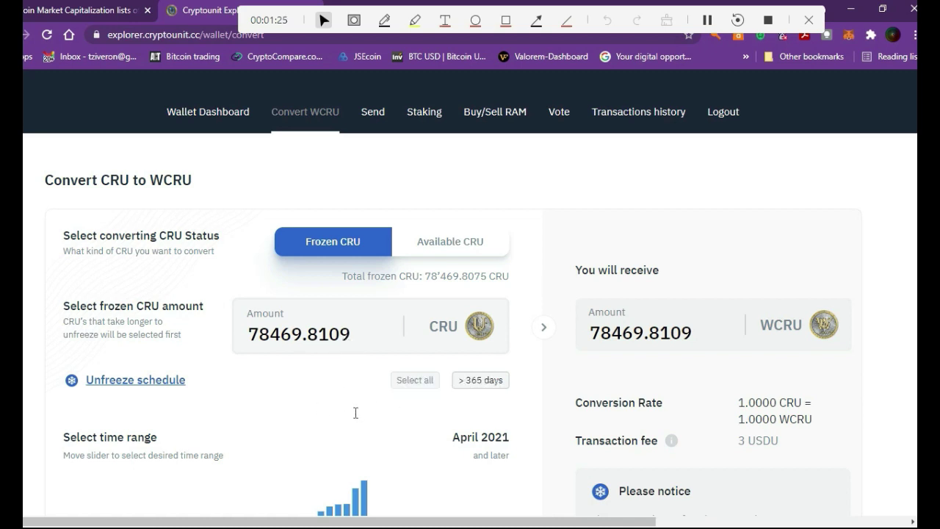
# Start a token transfer with CRU selected and its full balance filled in
pyautogui.click(374, 115)
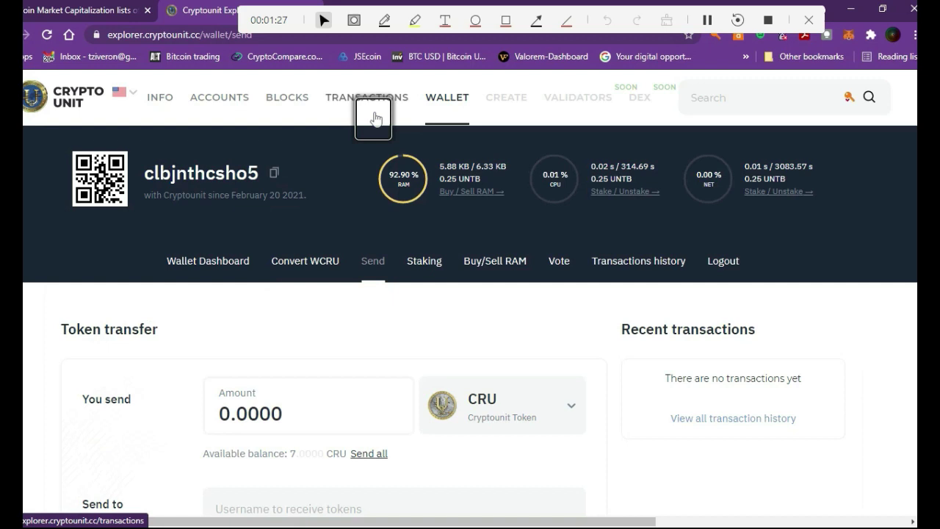
pyautogui.scroll(-3, 376, 374)
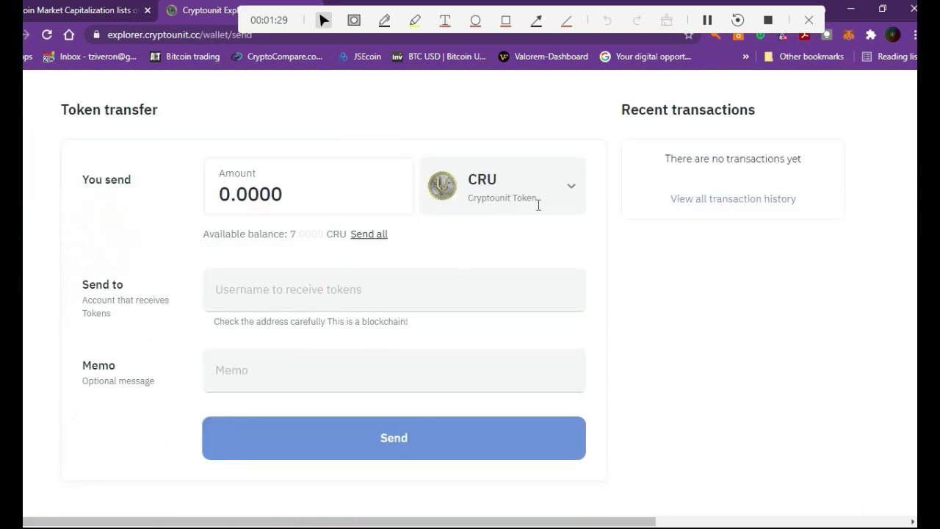
pyautogui.click(571, 193)
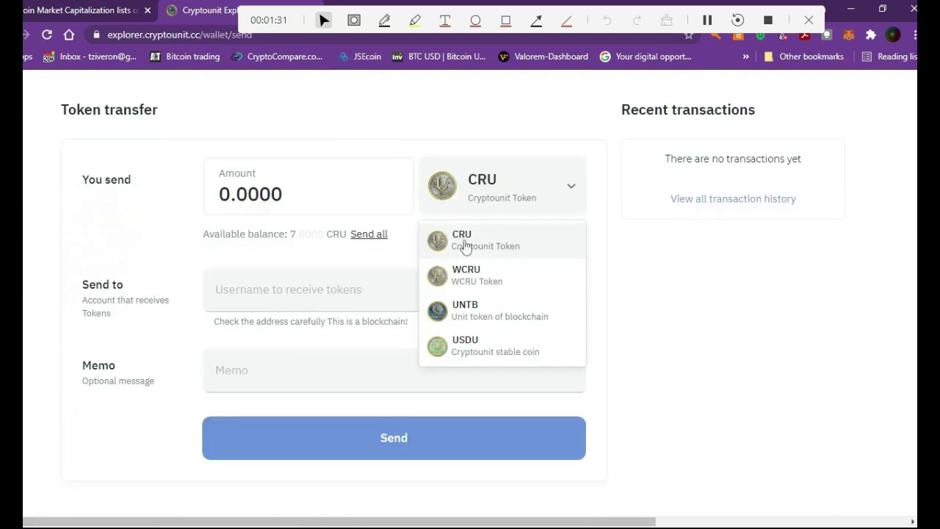
pyautogui.click(466, 246)
pyautogui.click(361, 235)
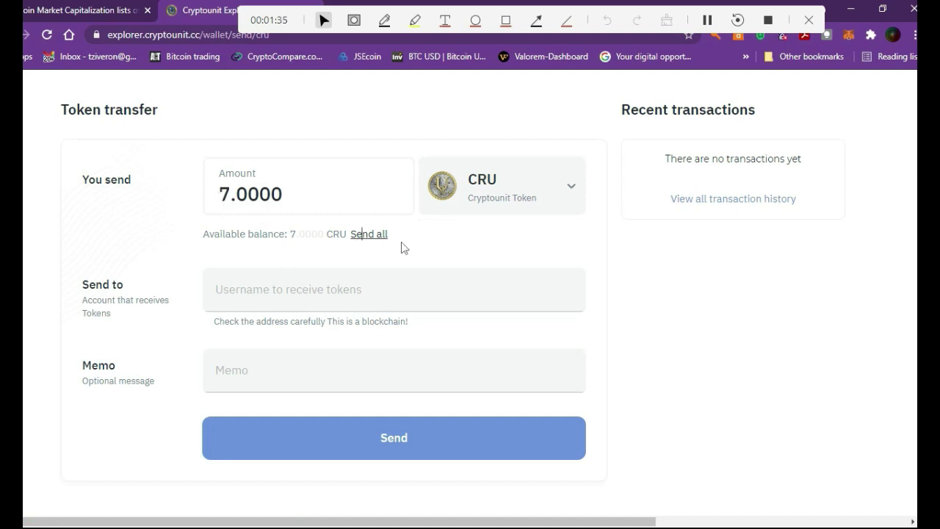
# Switch the transfer token to WCRU, then to UNTB with its full balance
pyautogui.click(571, 187)
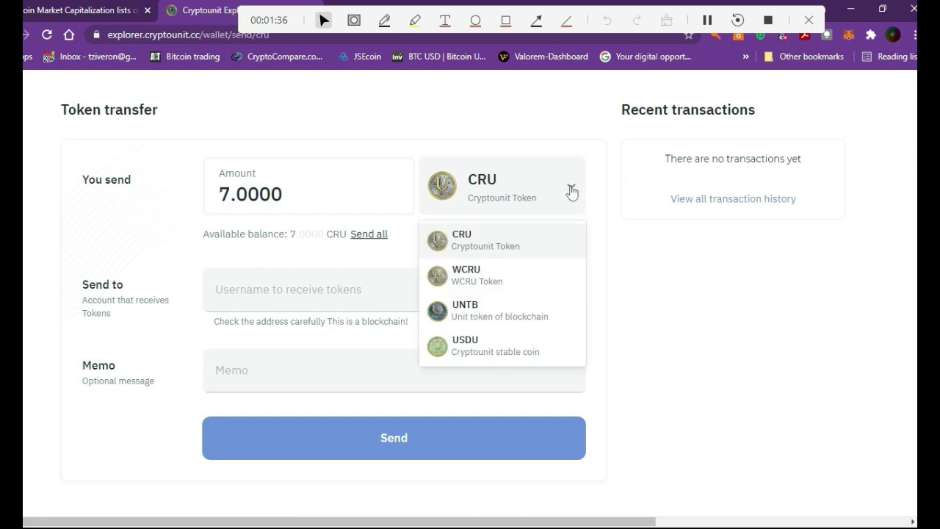
pyautogui.click(470, 276)
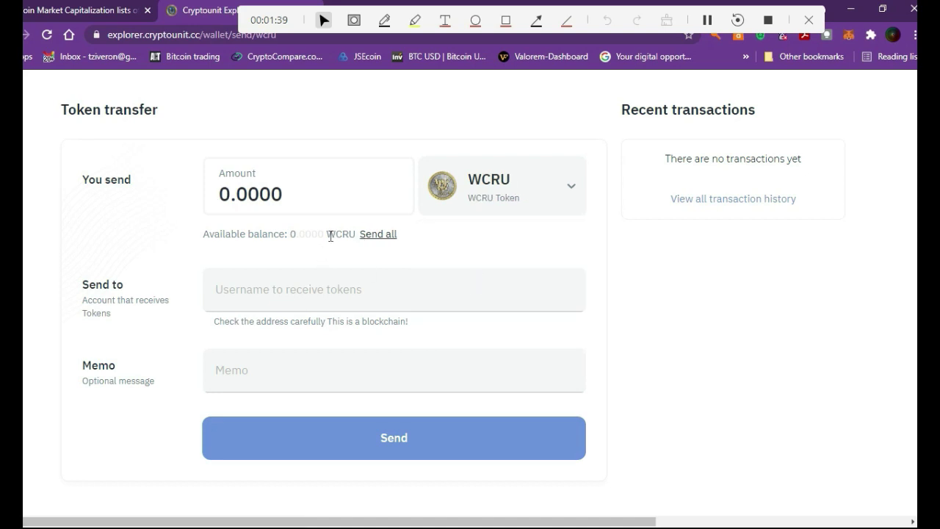
pyautogui.click(572, 193)
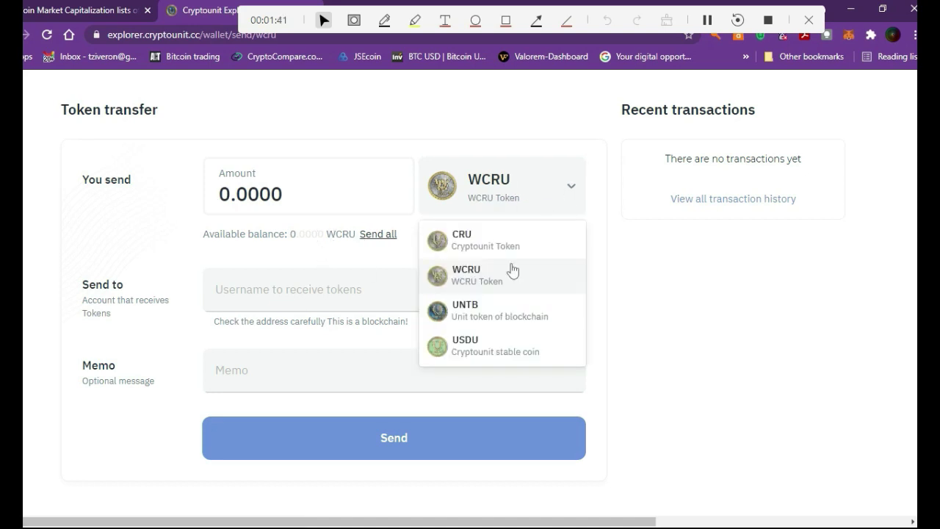
pyautogui.click(487, 316)
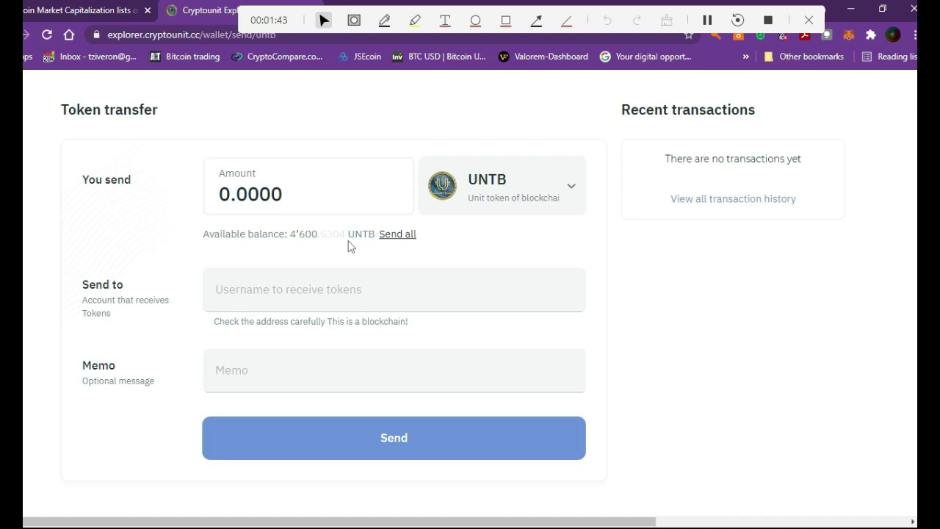
pyautogui.click(389, 235)
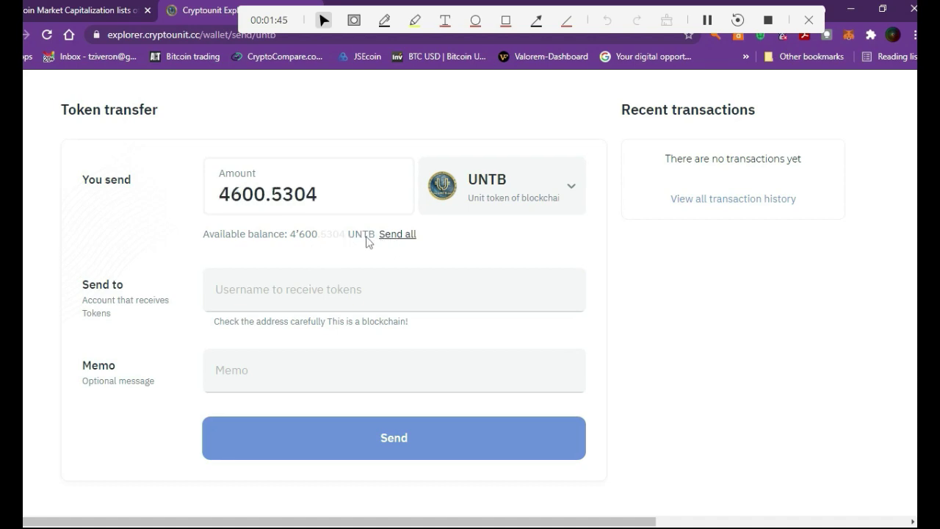
# Select USDU and enter the full 42.0000 USDU balance as the amount
pyautogui.click(522, 204)
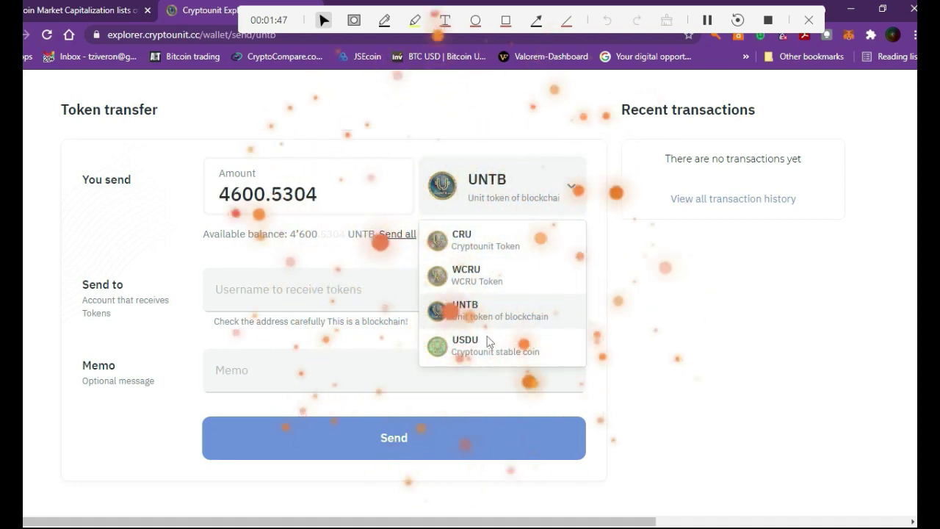
pyautogui.click(489, 342)
pyautogui.click(376, 237)
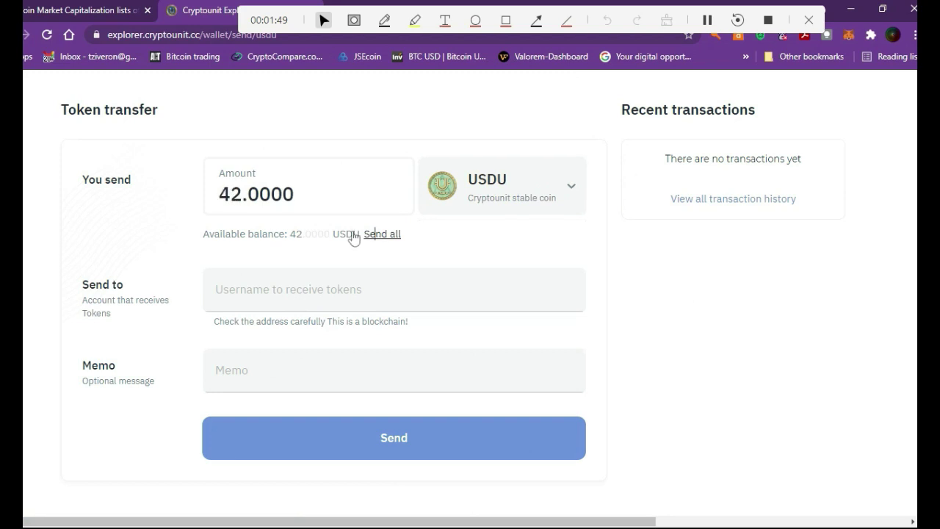
pyautogui.click(570, 192)
pyautogui.scroll(3, 386, 257)
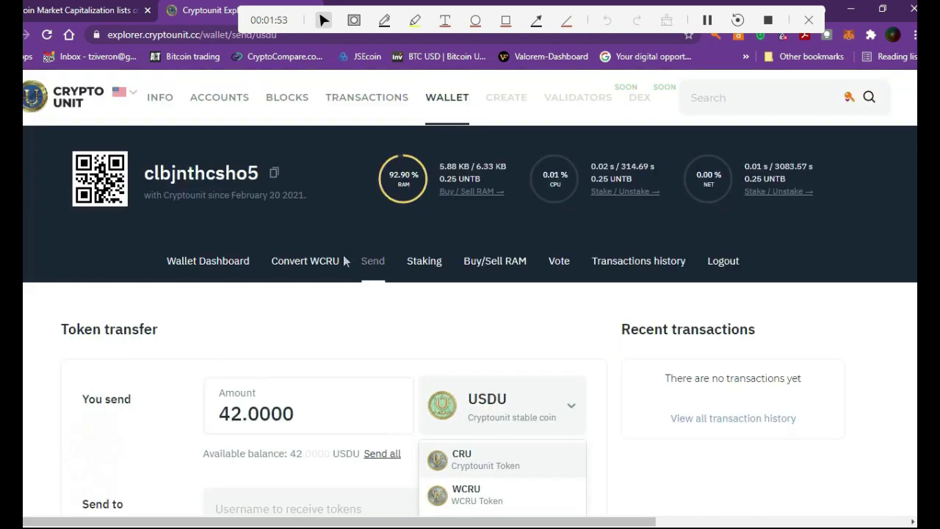
# Show the four staking cards: CRU for CRU, WCRU for UNTB, CRU for UNTB, UNTB for NET/CPU
pyautogui.click(416, 272)
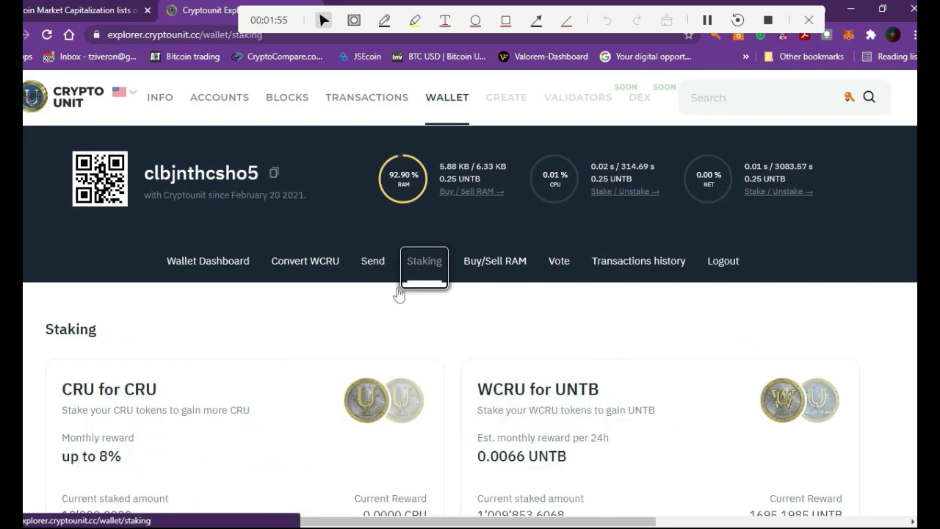
pyautogui.scroll(-4, 367, 345)
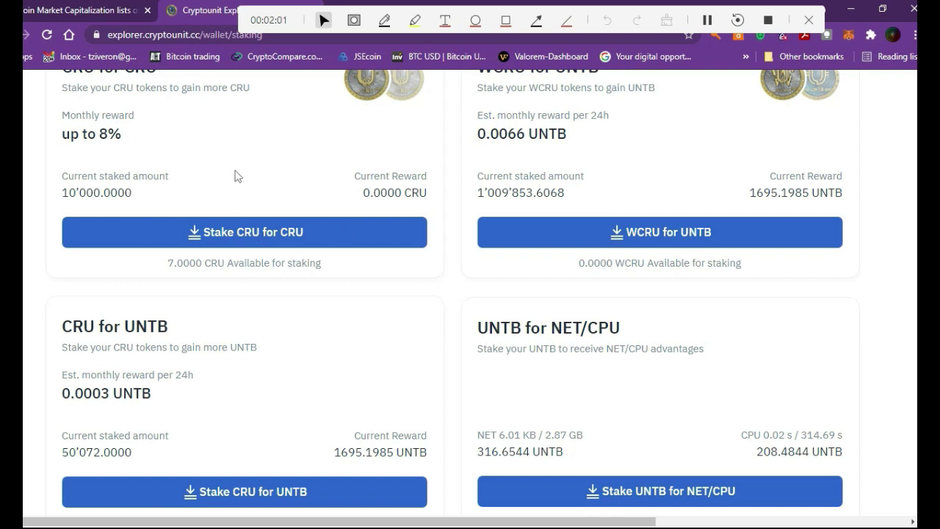
pyautogui.click(505, 21)
pyautogui.moveTo(46, 154); pyautogui.dragTo(196, 217)
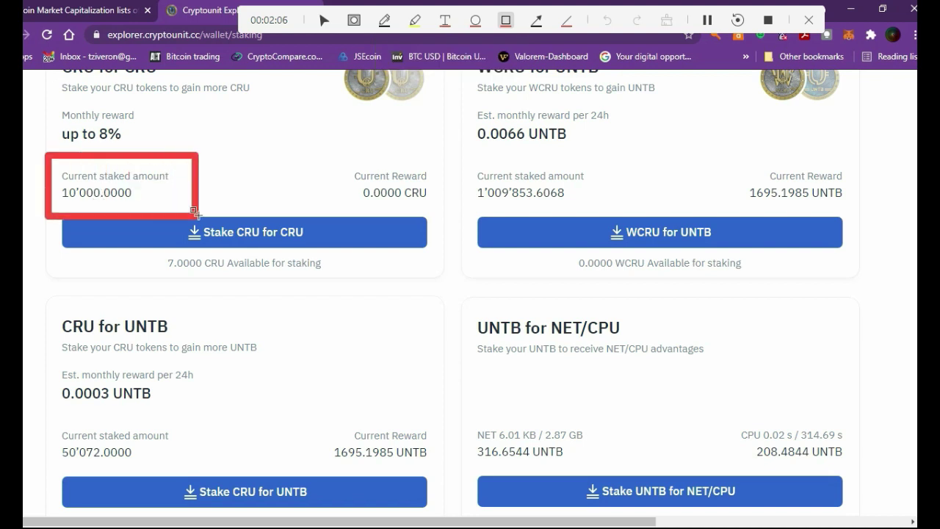
pyautogui.moveTo(464, 156); pyautogui.dragTo(609, 223)
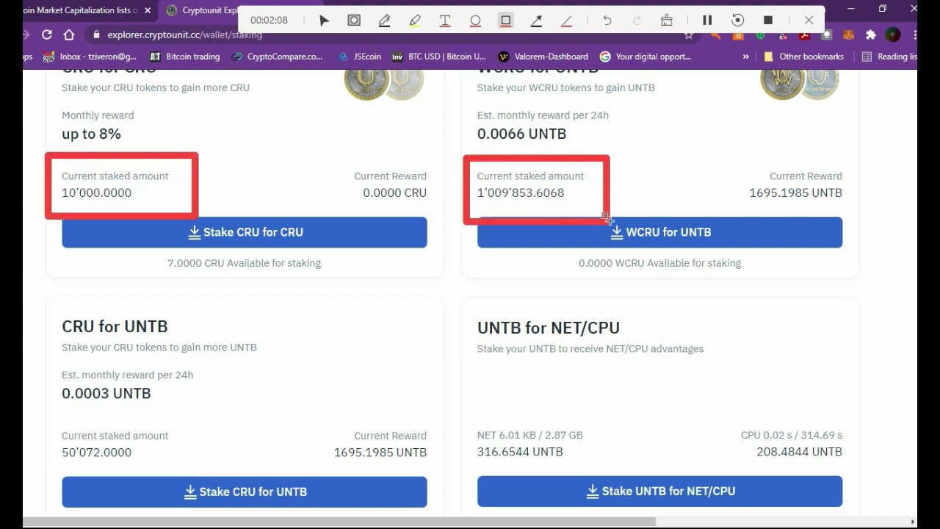
pyautogui.moveTo(463, 91); pyautogui.dragTo(626, 159)
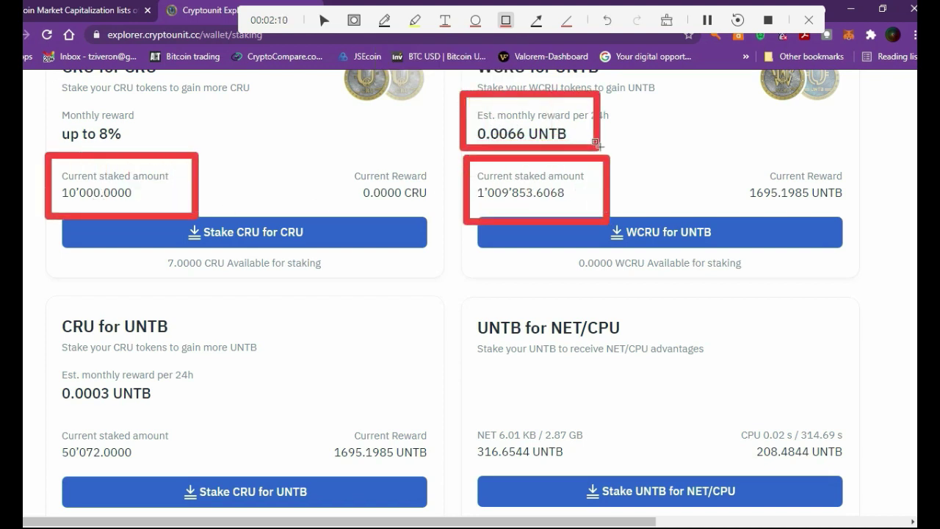
pyautogui.click(536, 20)
pyautogui.moveTo(663, 164); pyautogui.dragTo(601, 121)
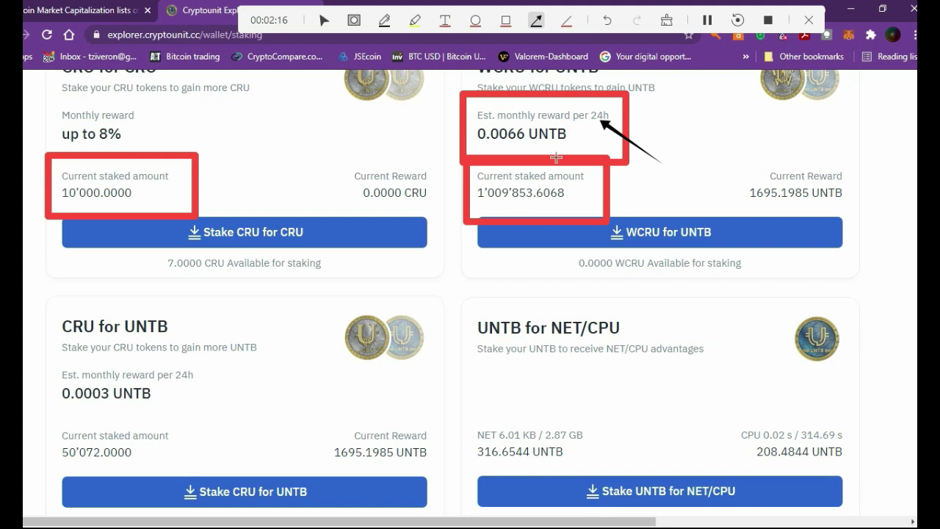
pyautogui.moveTo(633, 175); pyautogui.dragTo(520, 140)
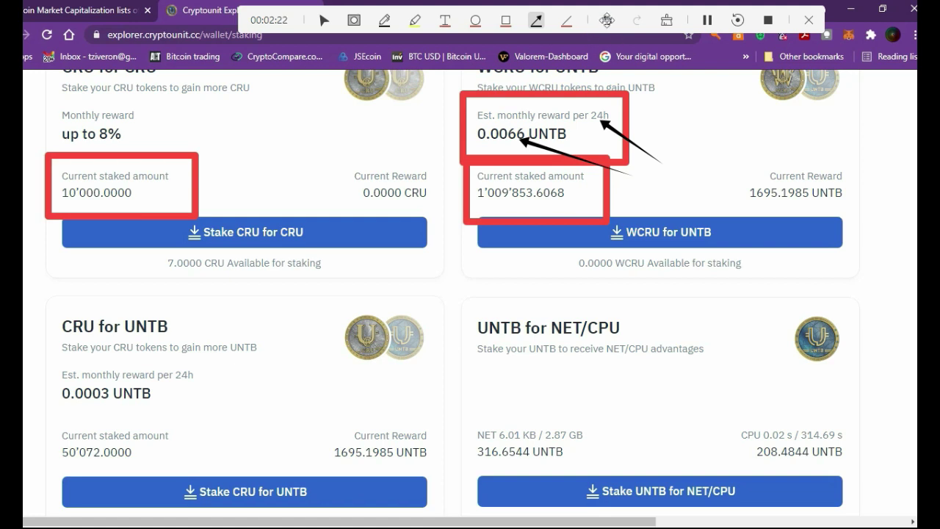
pyautogui.click(607, 20)
pyautogui.click(606, 20)
pyautogui.click(606, 21)
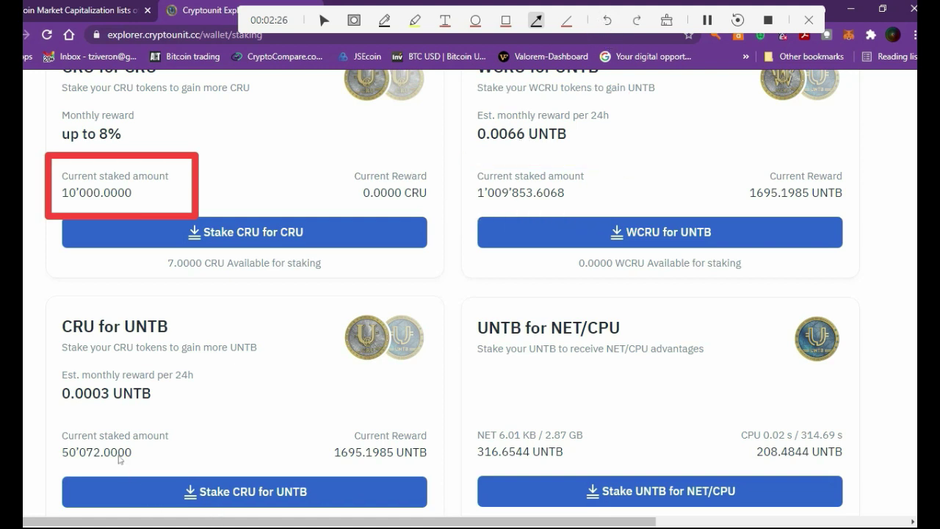
pyautogui.moveTo(50, 410); pyautogui.dragTo(69, 435)
pyautogui.moveTo(285, 381); pyautogui.dragTo(343, 439)
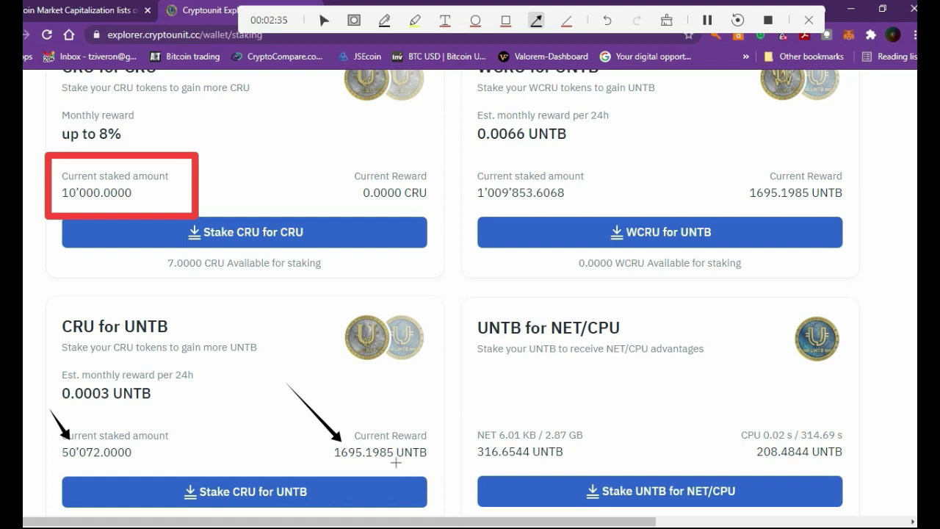
pyautogui.click(608, 21)
pyautogui.click(607, 21)
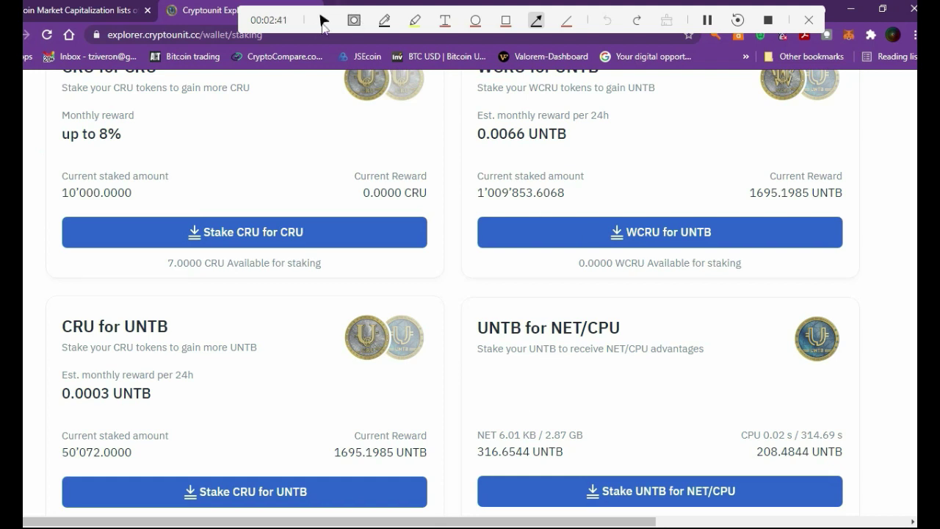
# Open the WCRU for UNTB staking details and box the reward's last-updated time
pyautogui.click(323, 22)
pyautogui.click(658, 234)
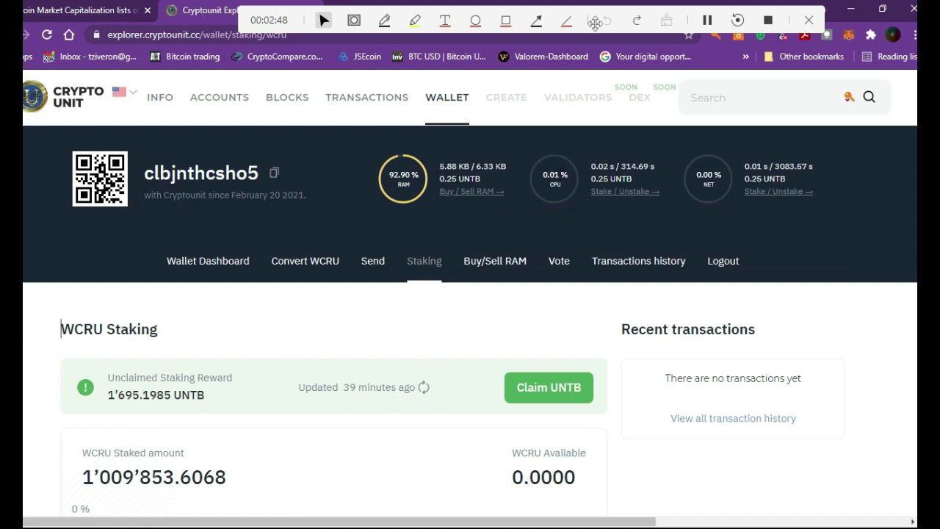
pyautogui.click(506, 24)
pyautogui.moveTo(253, 372); pyautogui.dragTo(477, 421)
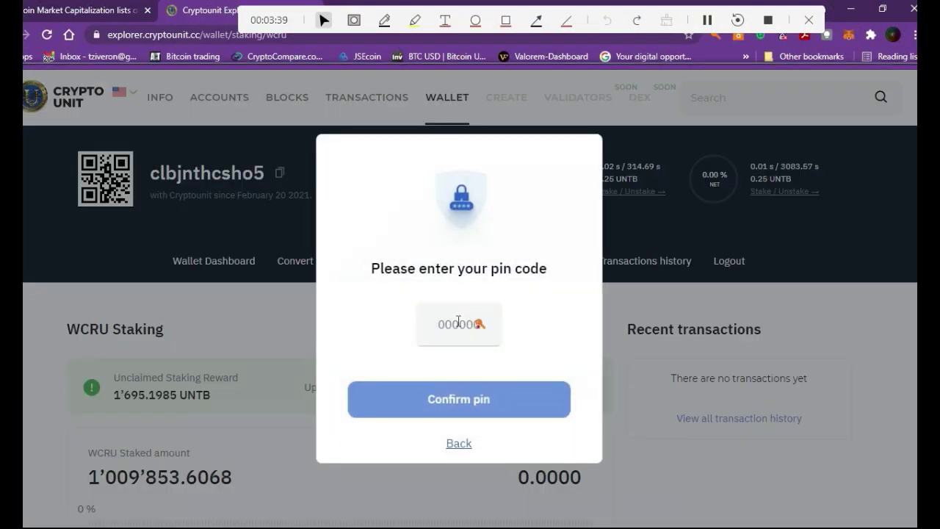
# Enter the PIN and confirm the UNTB reward claim
pyautogui.click(459, 323)
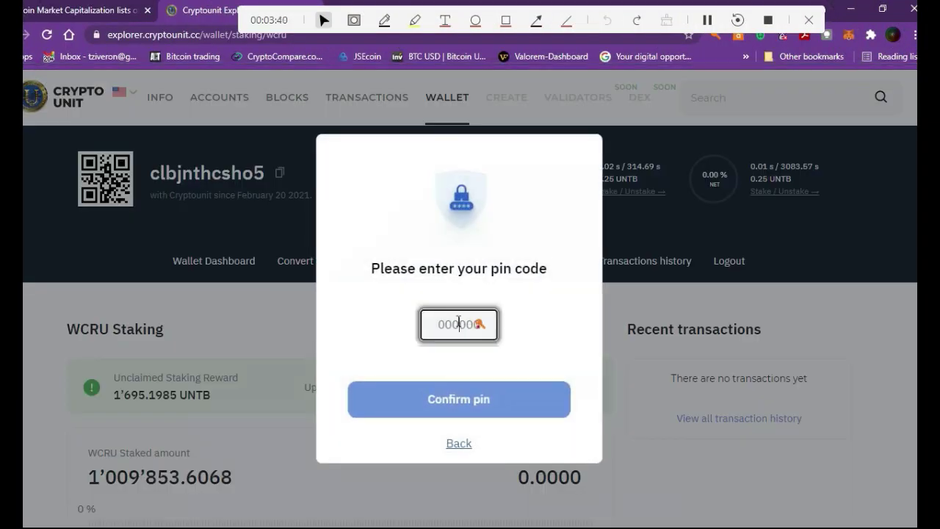
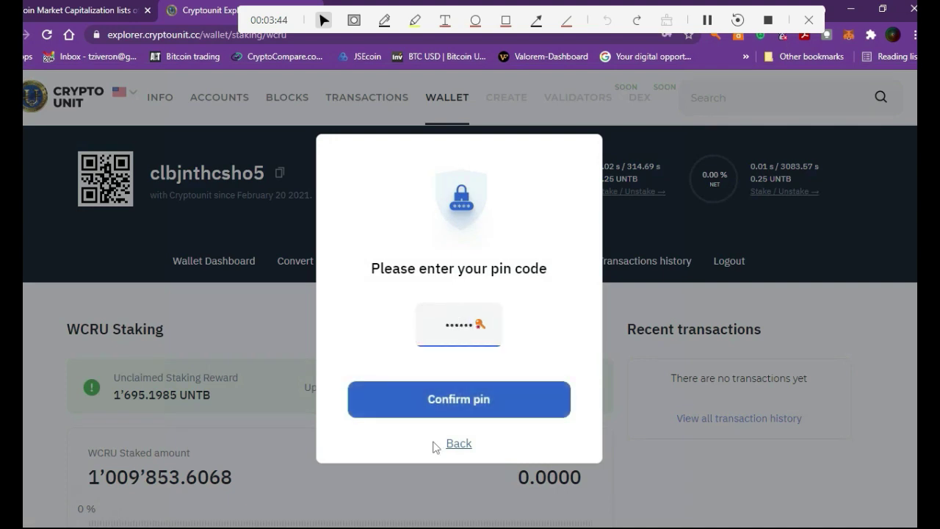
pyautogui.click(453, 405)
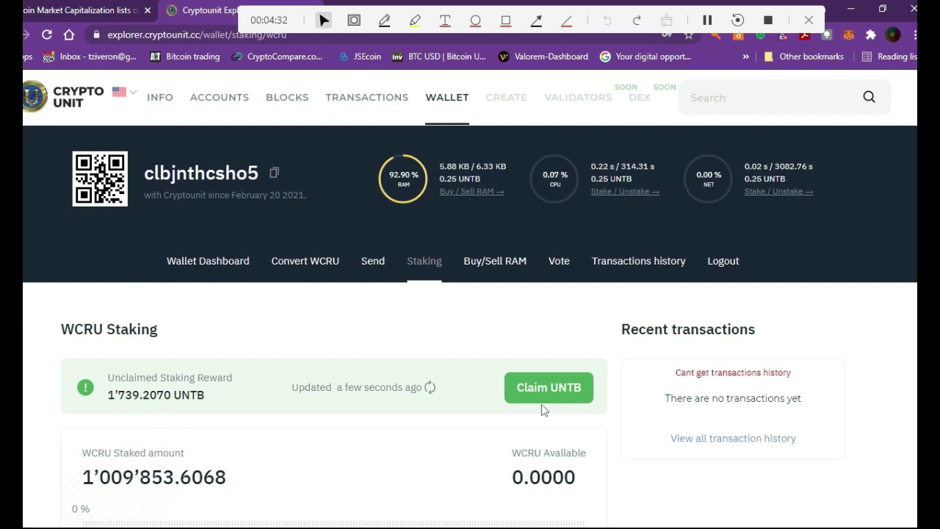
pyautogui.click(544, 391)
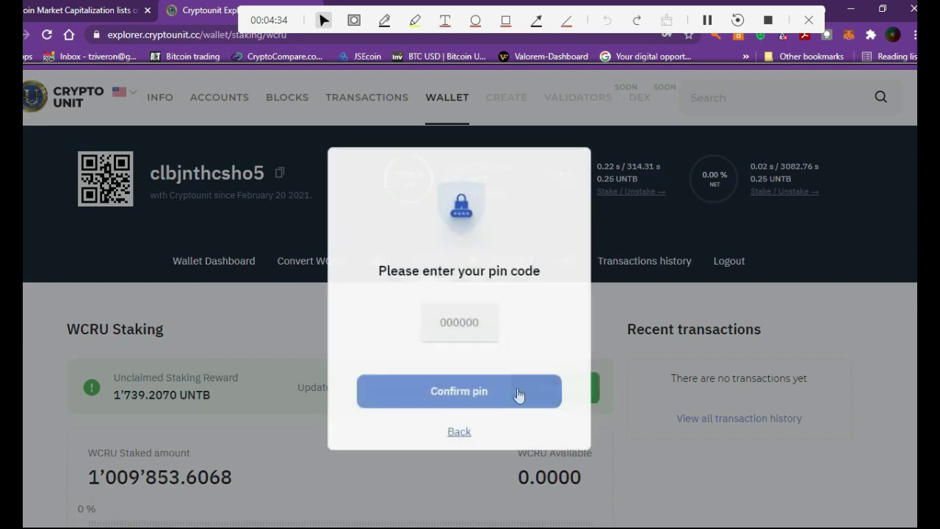
pyautogui.click(458, 327)
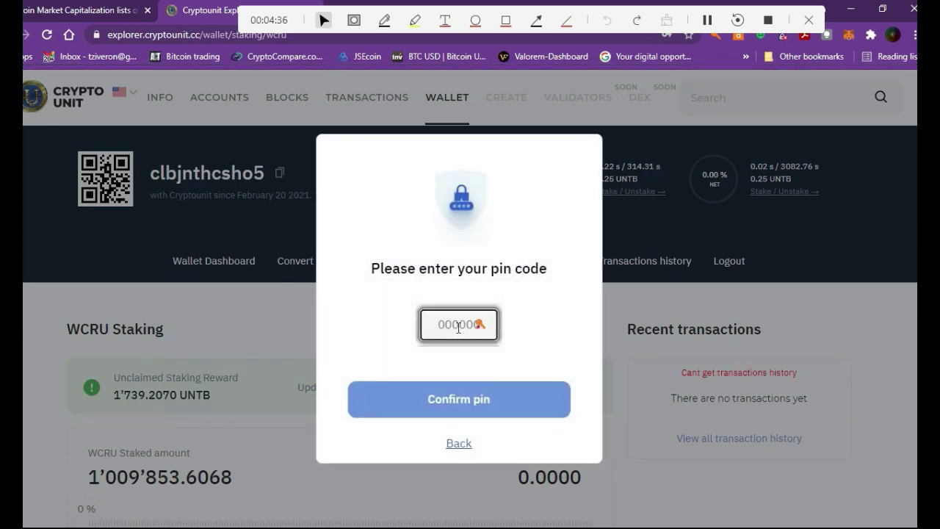
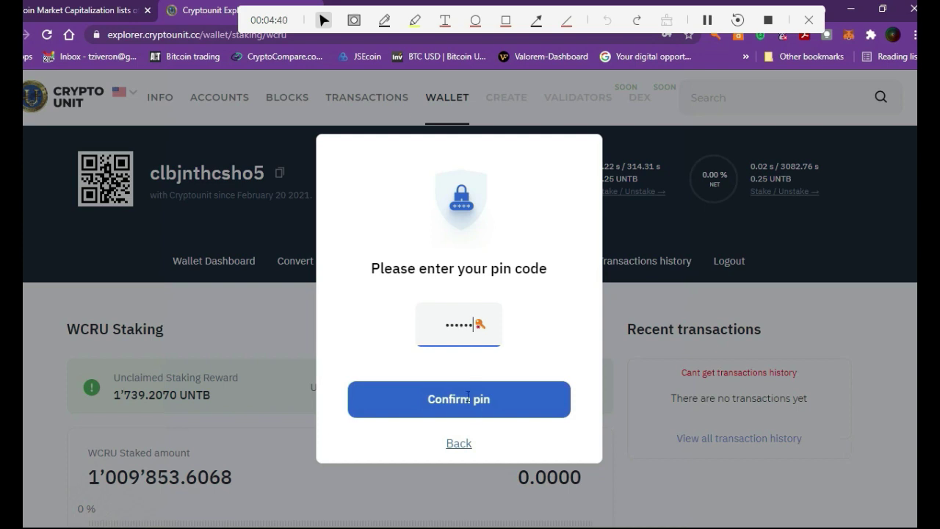
pyautogui.click(468, 397)
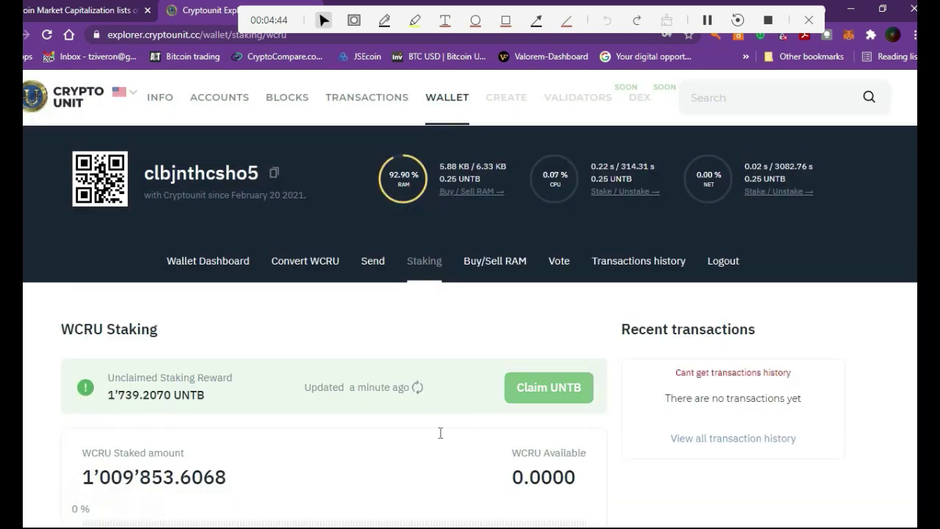
pyautogui.scroll(-6, 418, 403)
pyautogui.scroll(4, 418, 400)
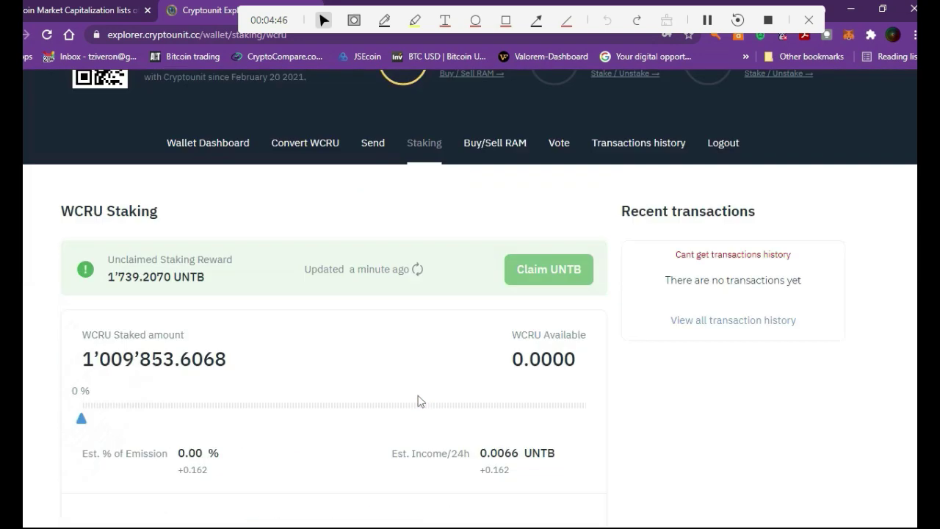
pyautogui.scroll(2, 418, 401)
pyautogui.click(209, 263)
pyautogui.scroll(-1, 367, 401)
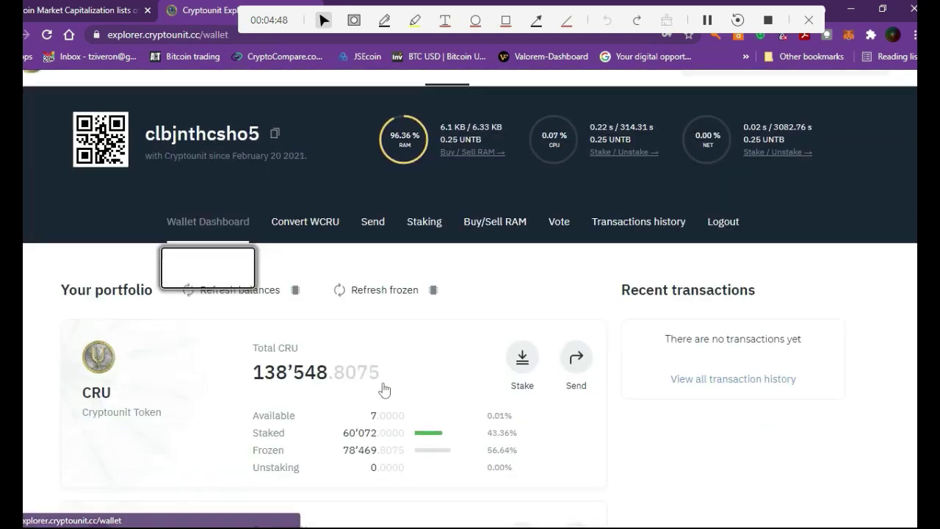
pyautogui.scroll(-5, 384, 389)
pyautogui.scroll(-3, 382, 391)
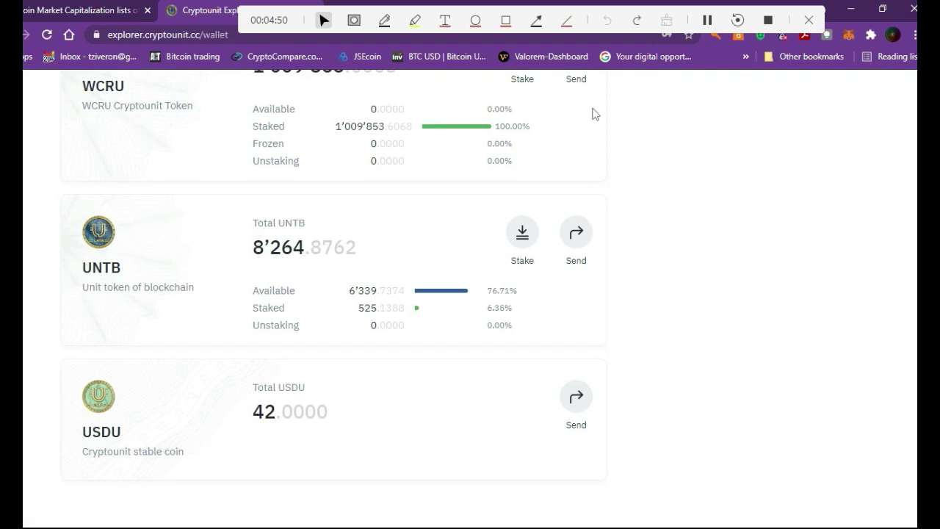
pyautogui.click(505, 20)
pyautogui.moveTo(180, 216)
pyautogui.mouseDown()
pyautogui.moveTo(333, 294)
pyautogui.moveTo(448, 304)
pyautogui.mouseUp()
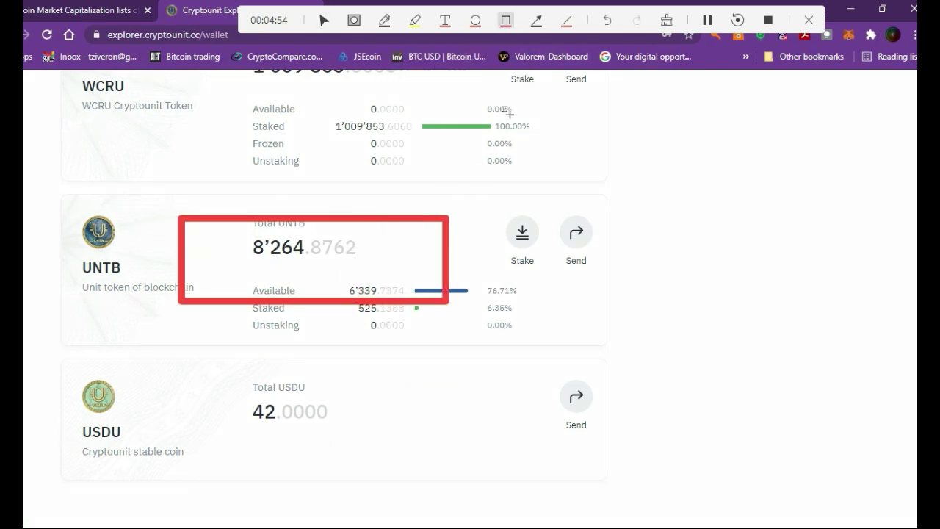
pyautogui.click(606, 19)
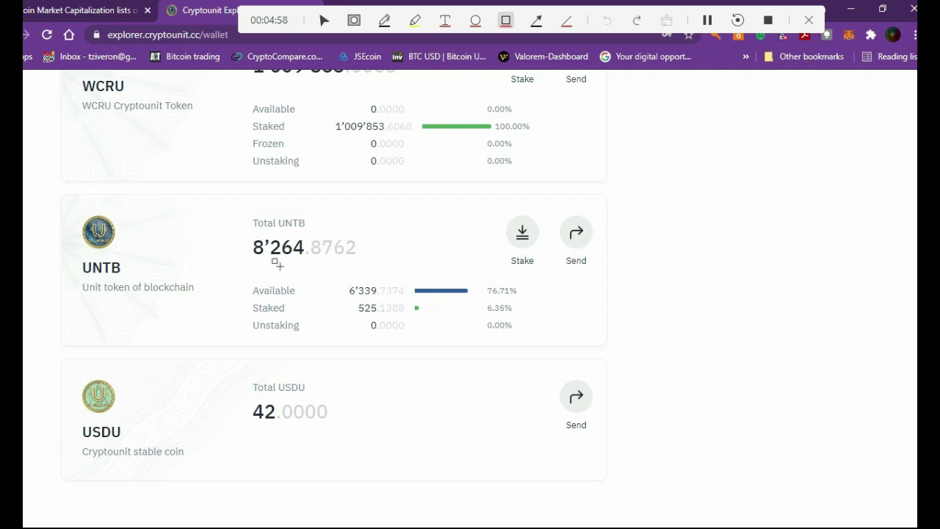
pyautogui.moveTo(194, 196)
pyautogui.mouseDown()
pyautogui.moveTo(489, 318)
pyautogui.moveTo(494, 359)
pyautogui.mouseUp()
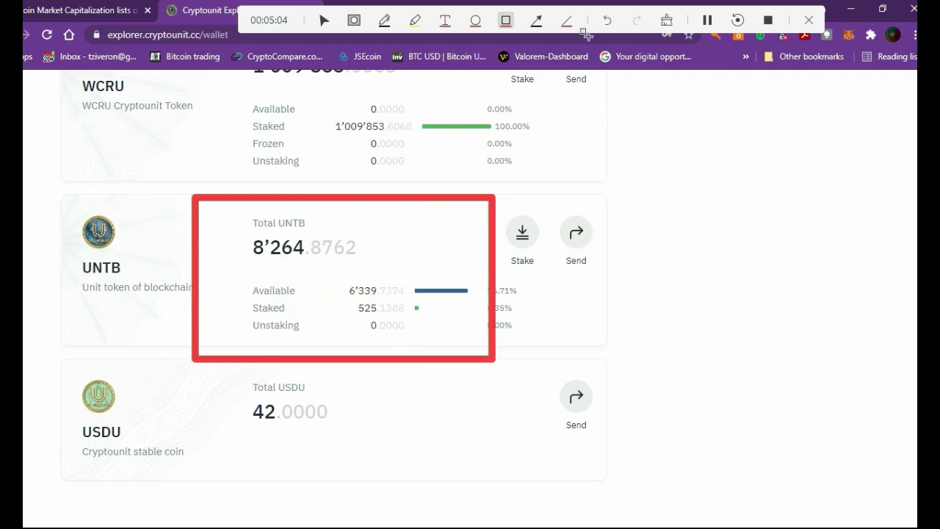
pyautogui.click(607, 20)
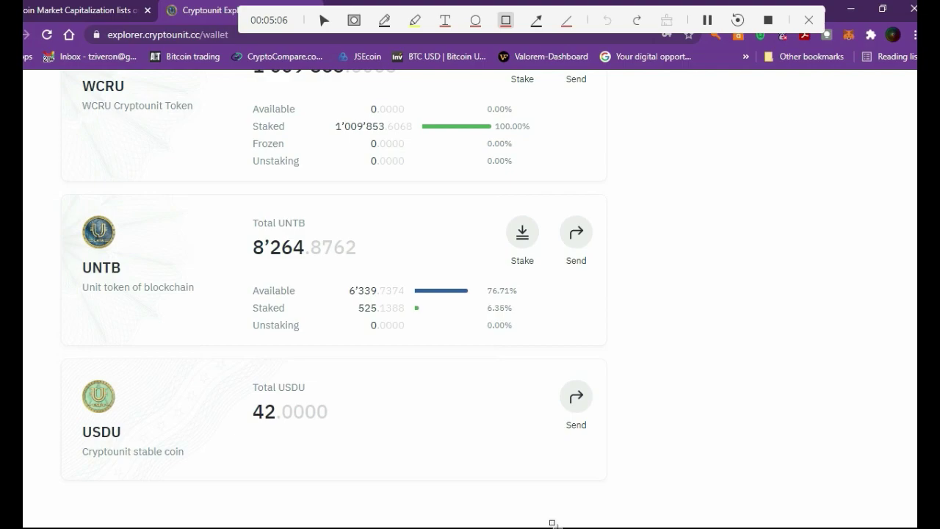